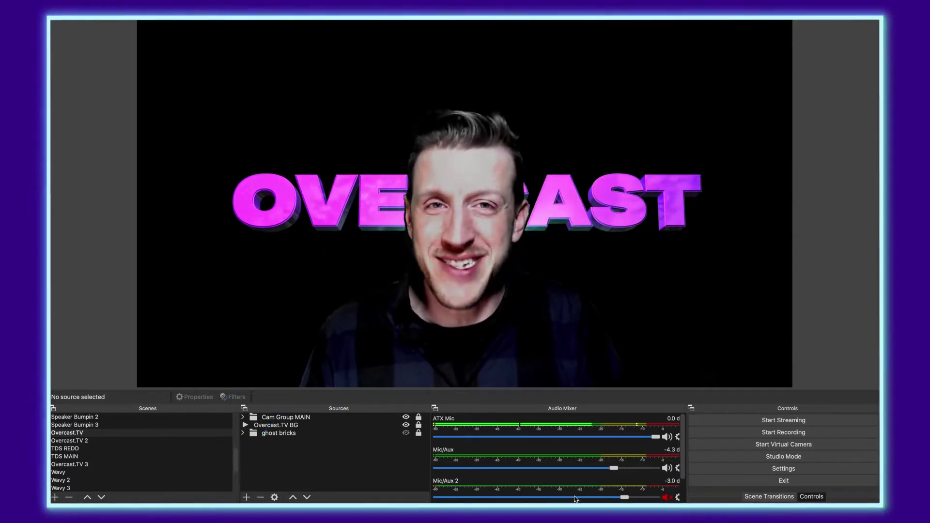
- Switch the live scene from Overcast.TV to Overcast.TV 2 with its hotkey, playing the stinger transition
key("Down")
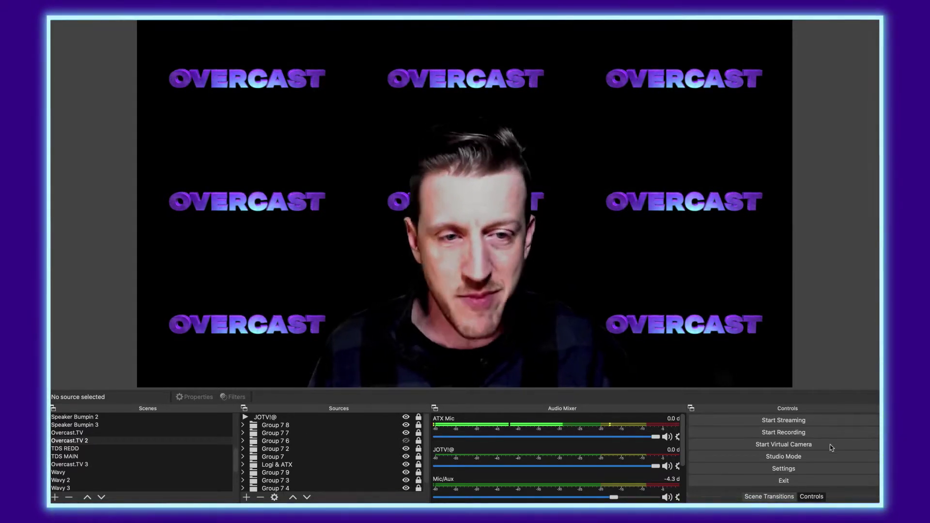
left_click(769, 497)
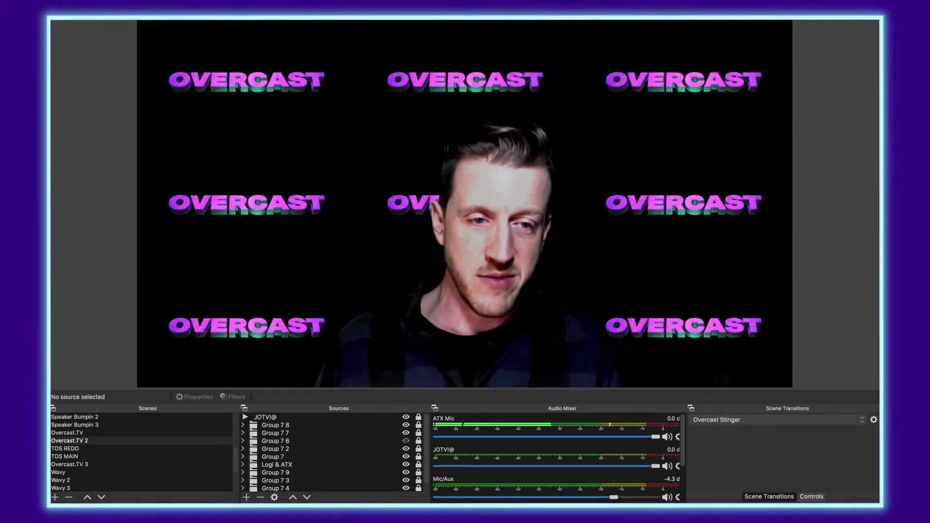
left_click(811, 496)
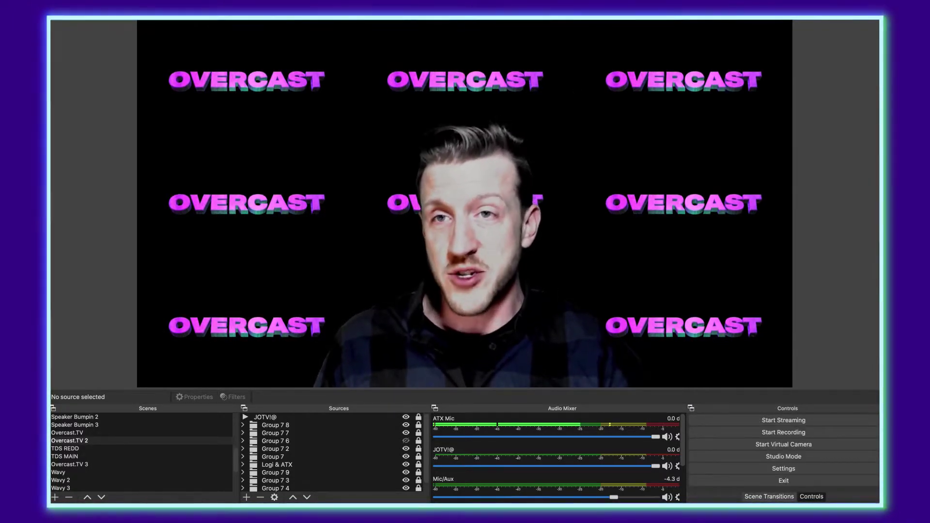
left_click(145, 20)
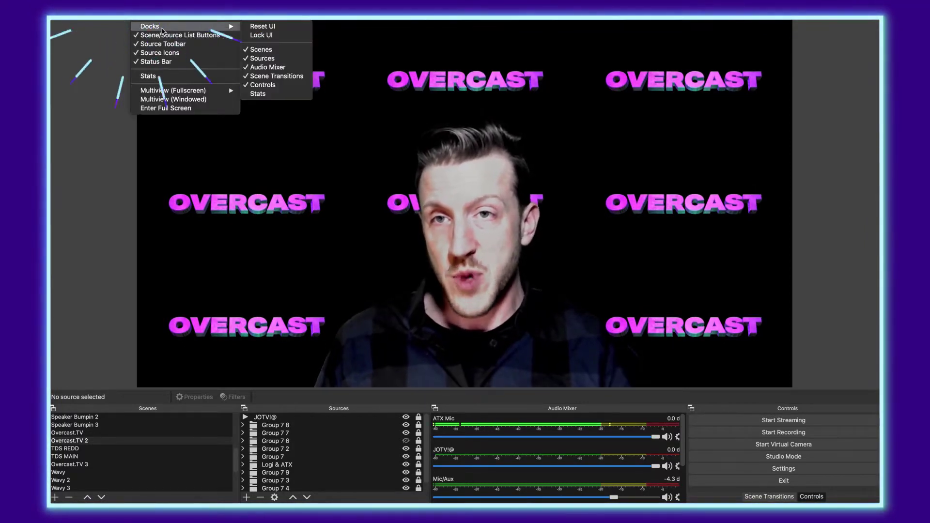
mouse_move(228, 27)
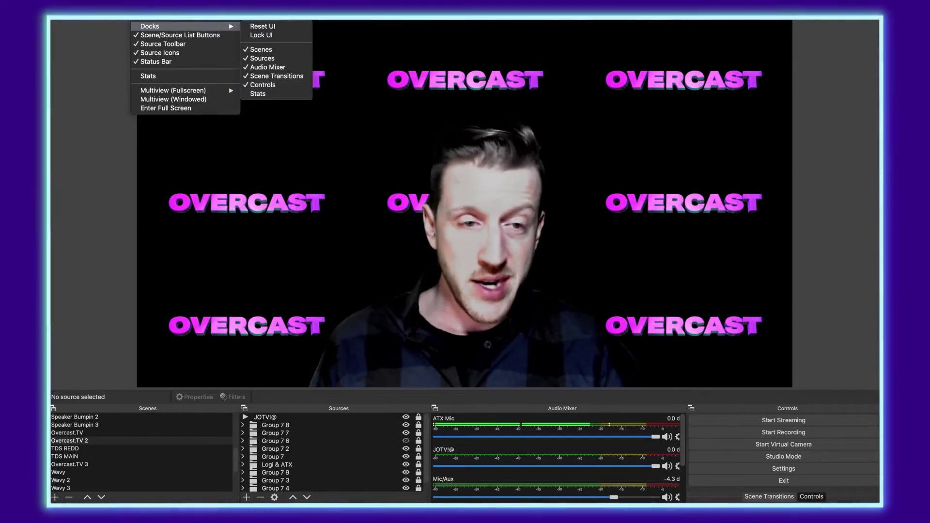
left_click(850, 320)
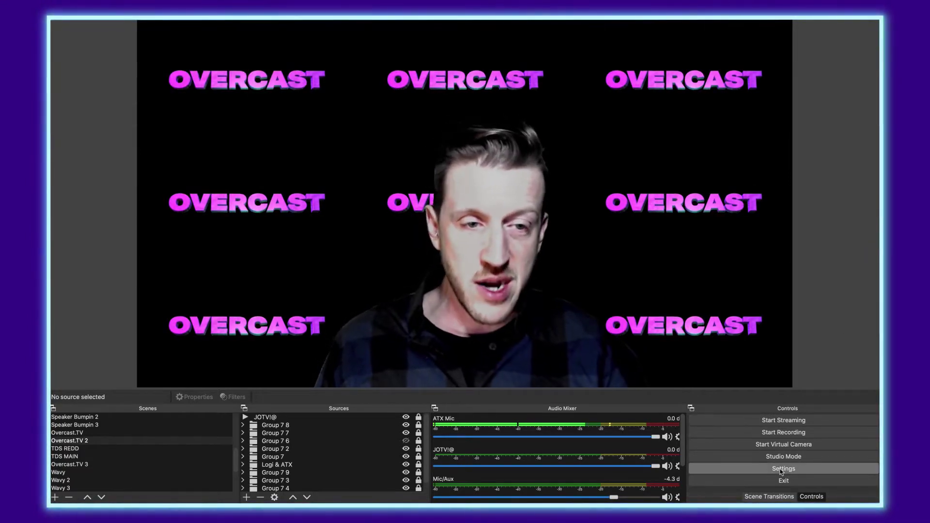
- Bring up the Hotkeys settings page, down to the Speaker Bumpin scene's ⇧5 switch shortcut
left_click(781, 470)
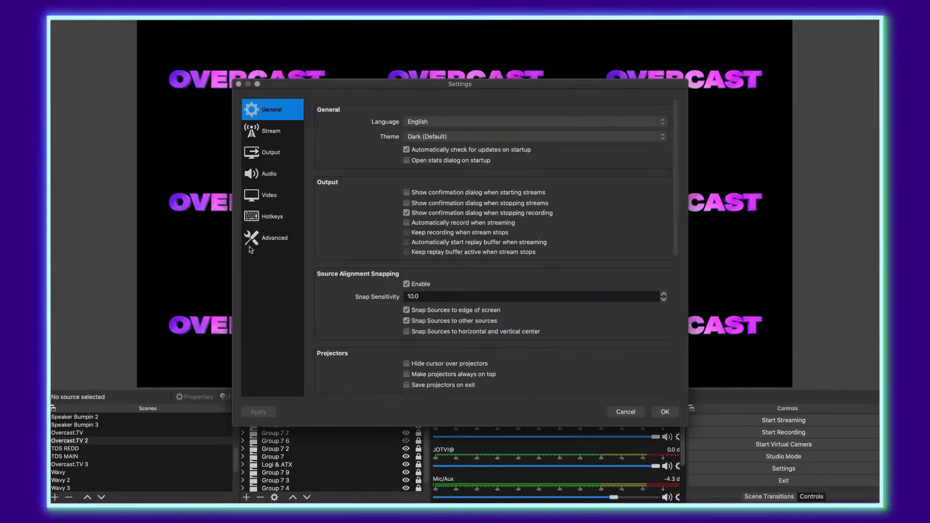
left_click(267, 218)
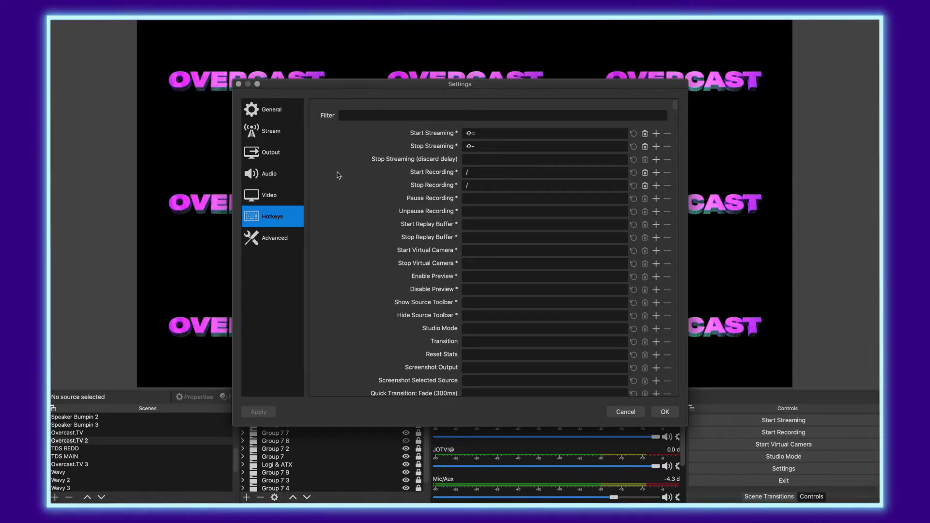
scroll(338, 176, "down", 10)
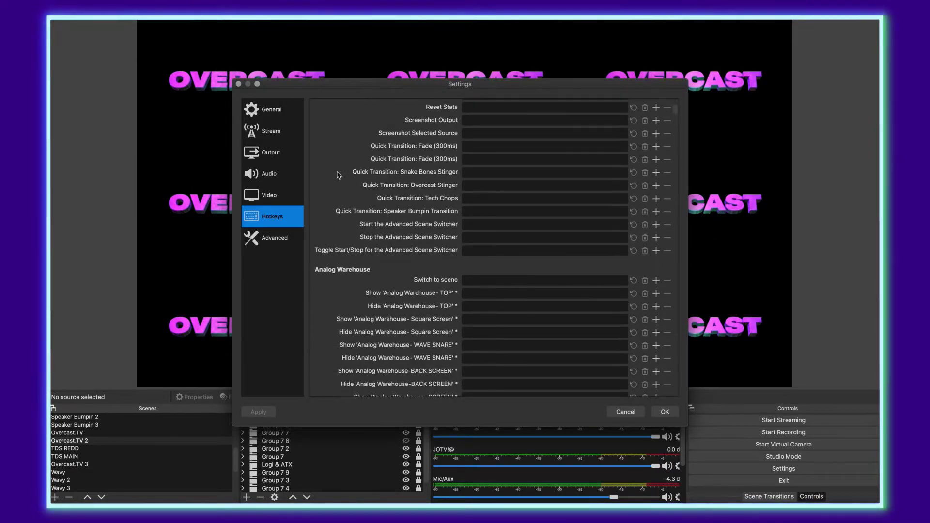
scroll(338, 174, "down", 2)
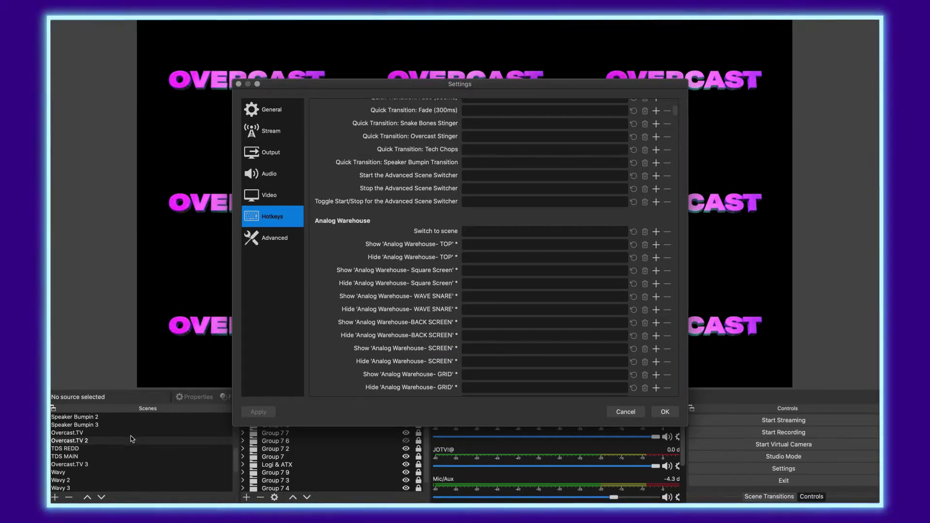
scroll(365, 264, "down", 20)
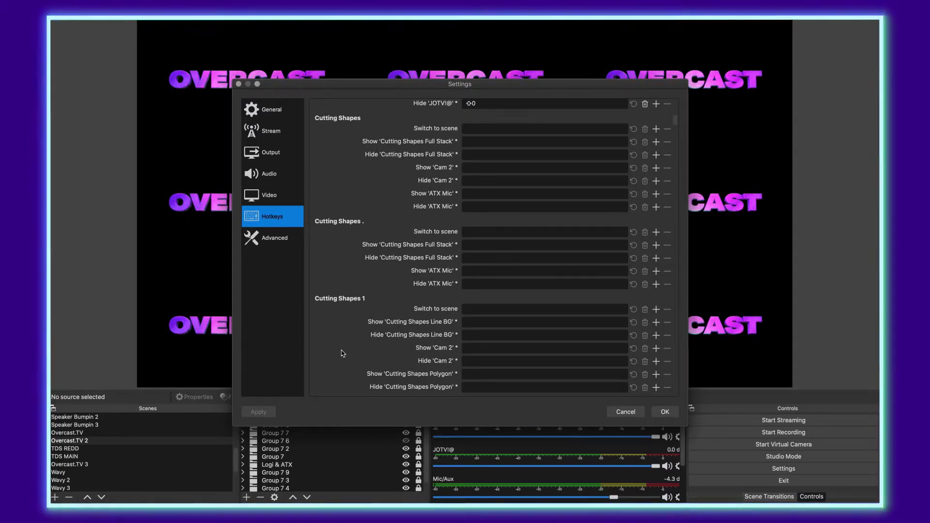
scroll(341, 353, "down", 8)
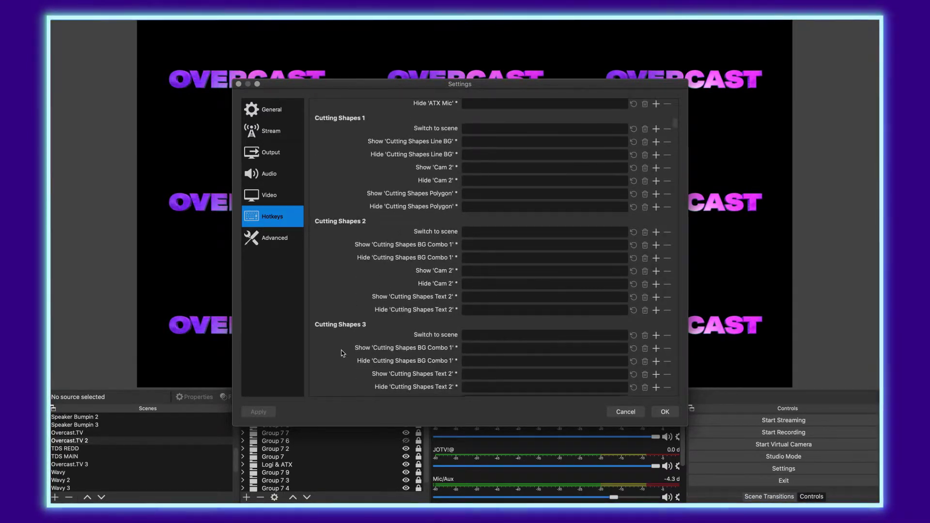
scroll(342, 353, "down", 20)
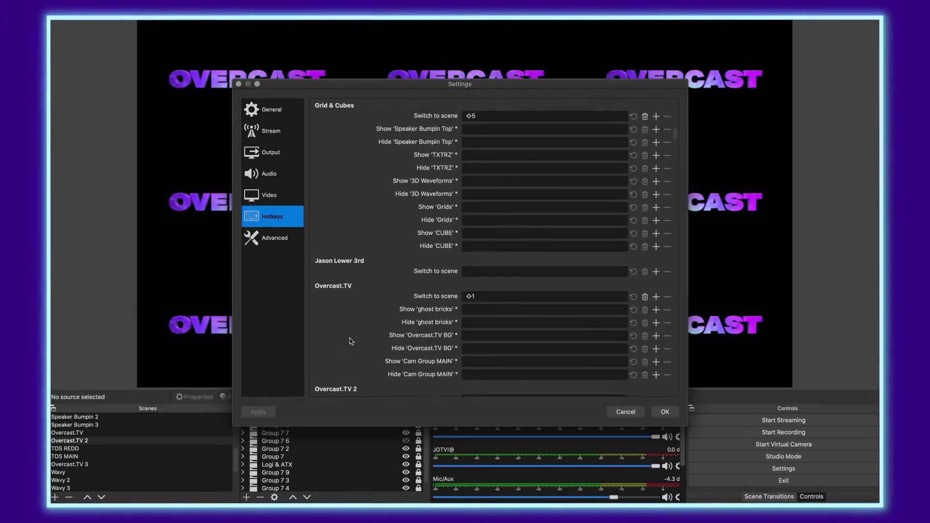
scroll(348, 336, "down", 3)
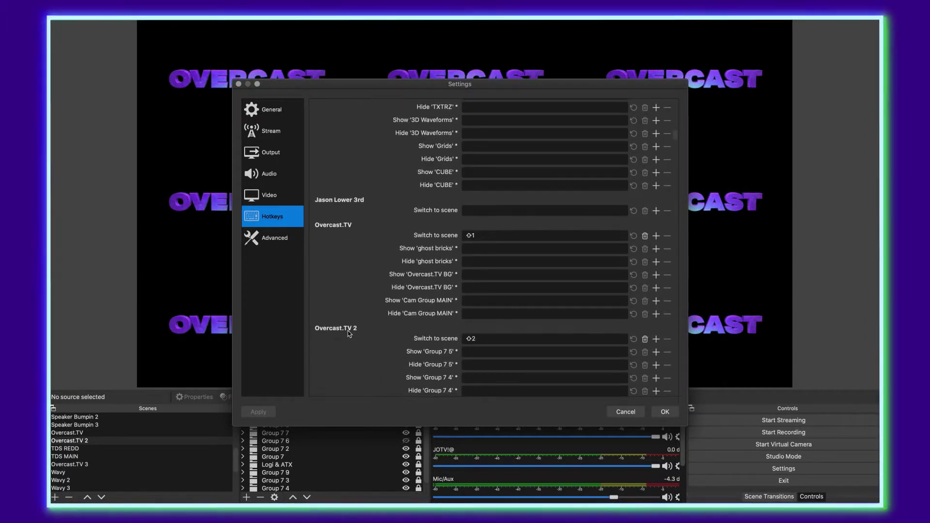
scroll(349, 333, "down", 3)
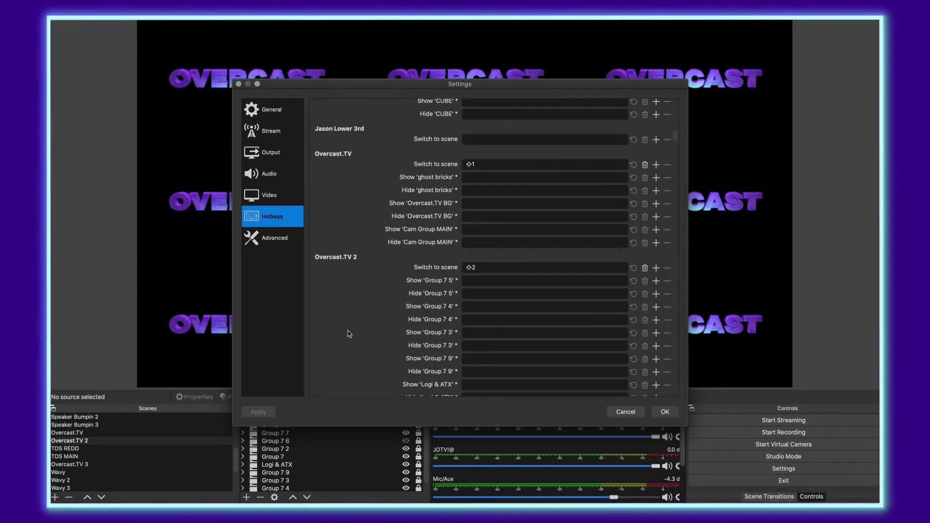
scroll(349, 334, "down", 18)
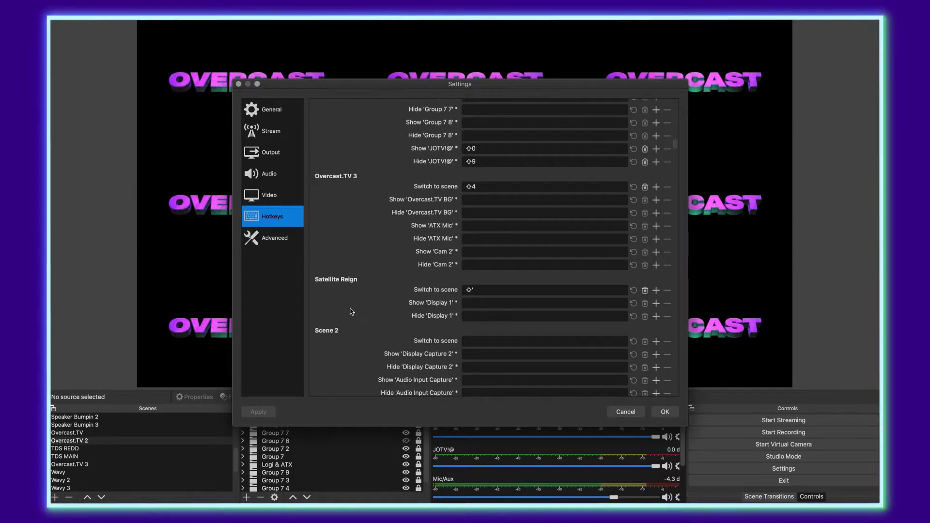
scroll(358, 181, "down", 20)
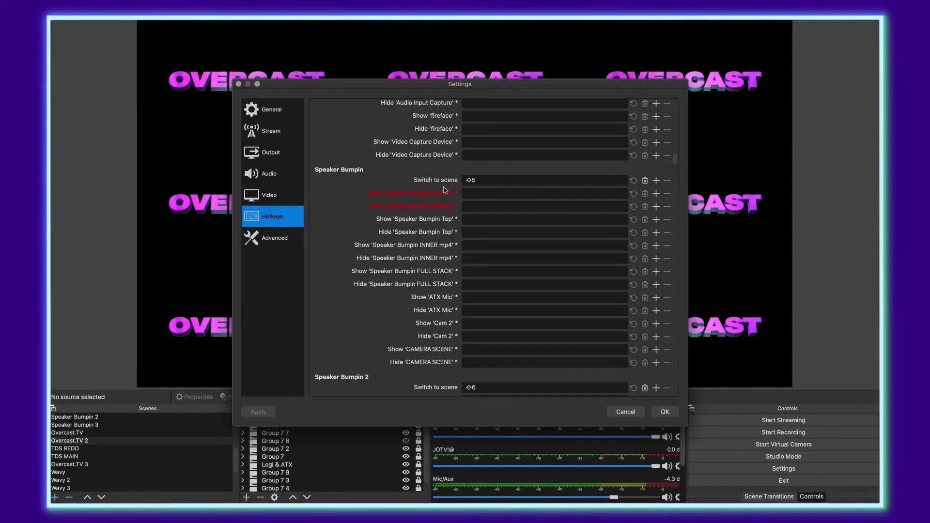
- Assign ⇧6 to switch to Speaker Bumpin 2 and ⇧7 to Speaker Bumpin 3, then save
left_click(486, 182)
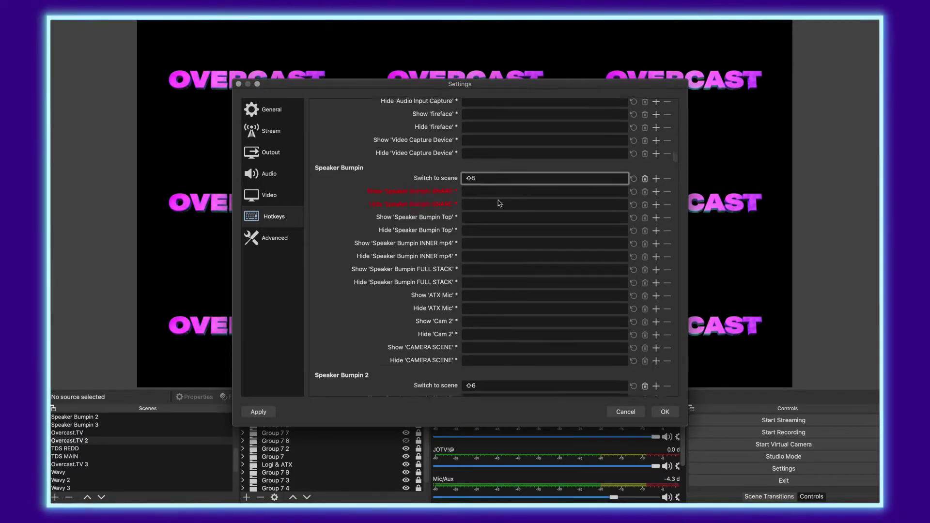
scroll(498, 203, "down", 5)
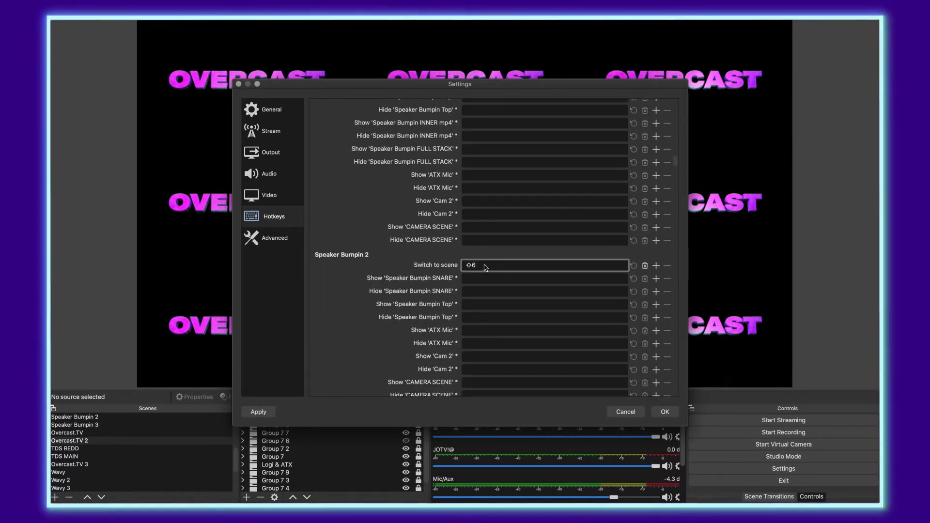
left_click(645, 266)
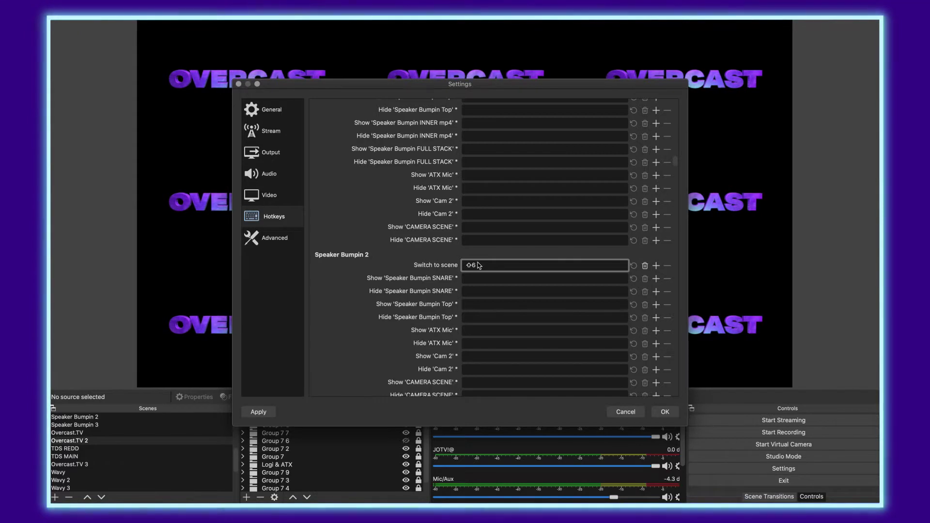
scroll(478, 266, "down", 6)
left_click(477, 269)
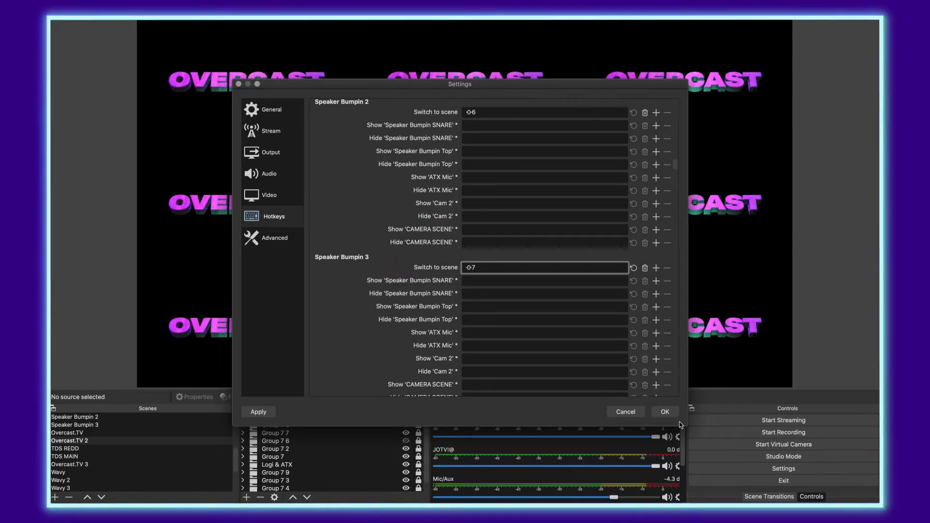
left_click(665, 412)
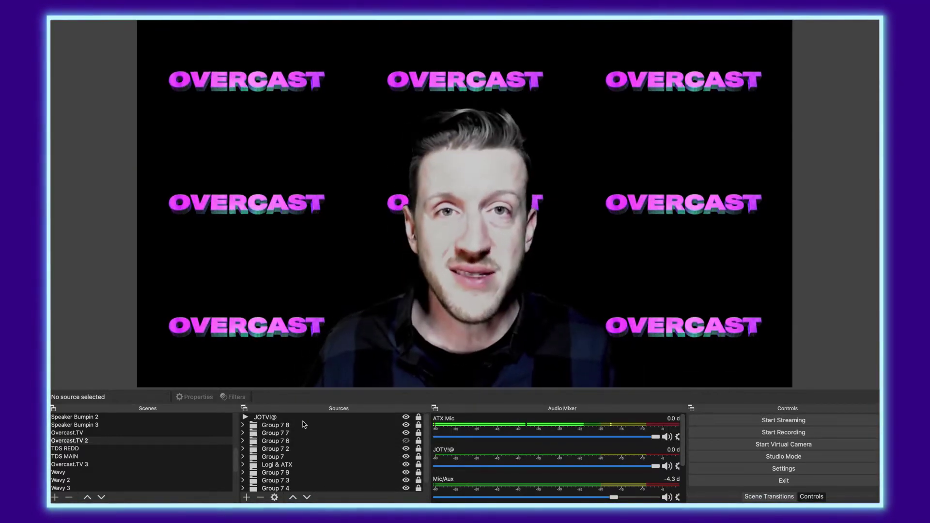
- Switch the live scene from Overcast.TV 2 to Speaker Bumpin 2 using its hotkey
key("F1")
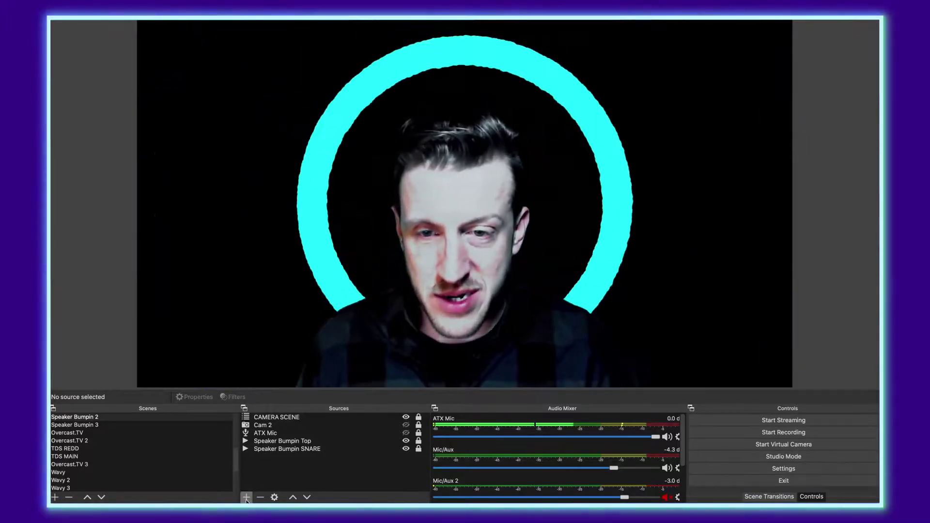
- Add the existing JOTV!@ media source to Speaker Bumpin 2 and drag it lower in the frame
left_click(246, 497)
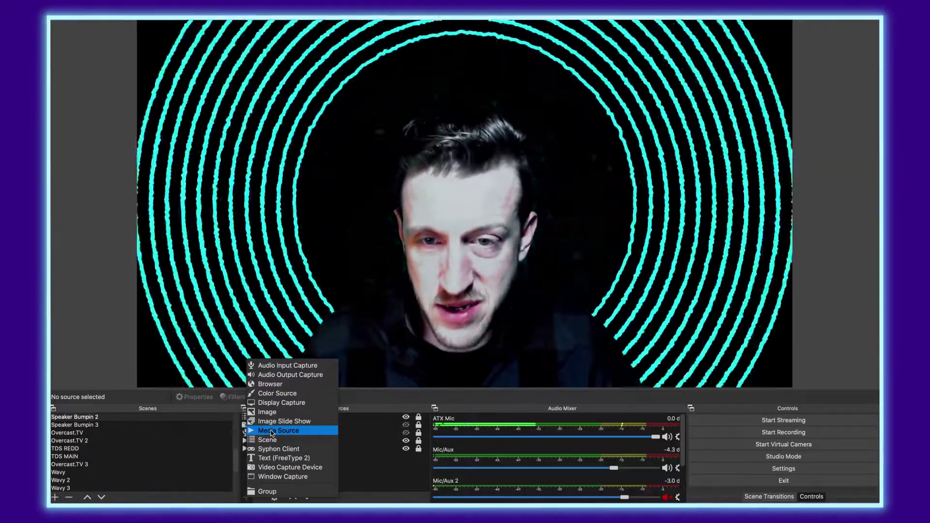
left_click(272, 431)
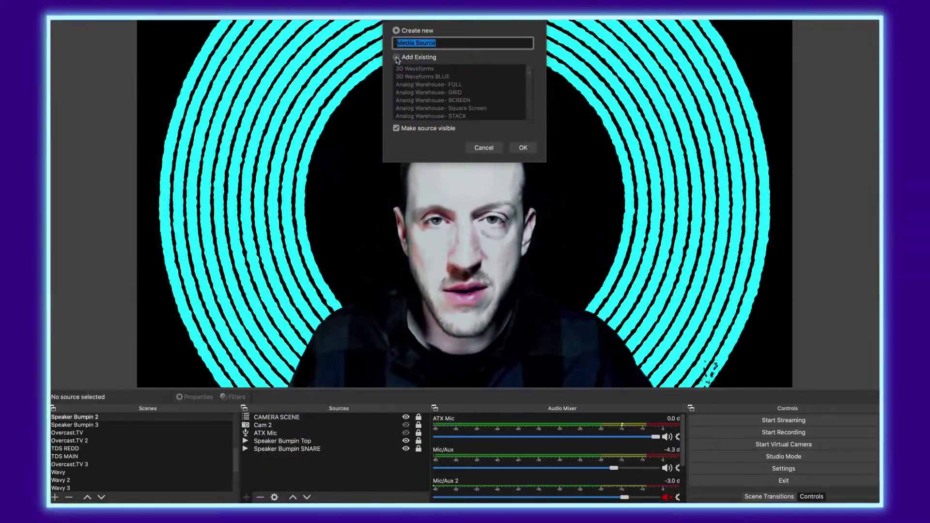
left_click(396, 58)
scroll(446, 89, "down", 8)
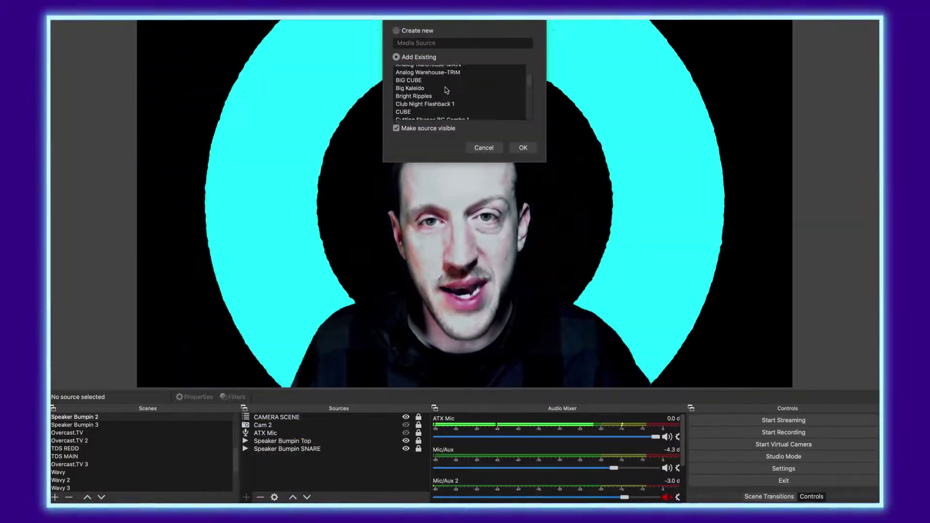
scroll(446, 89, "down", 10)
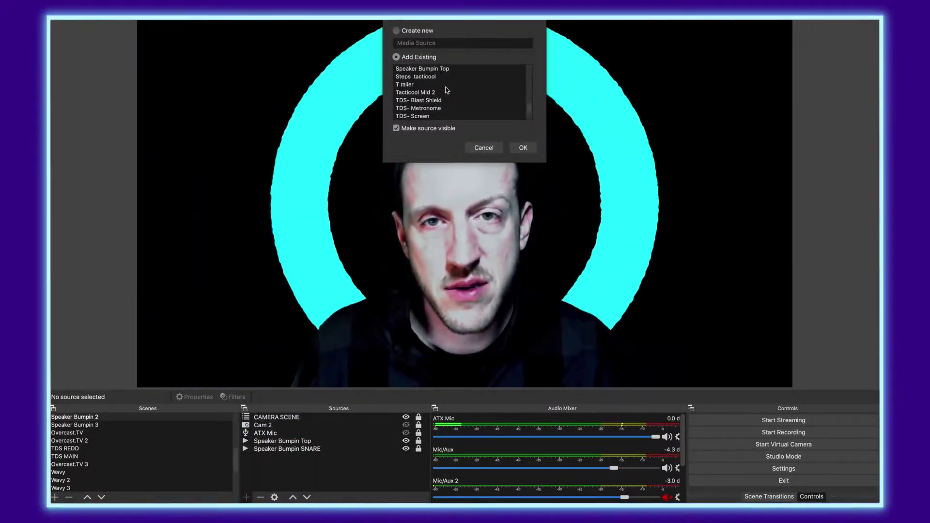
scroll(436, 89, "up", 3)
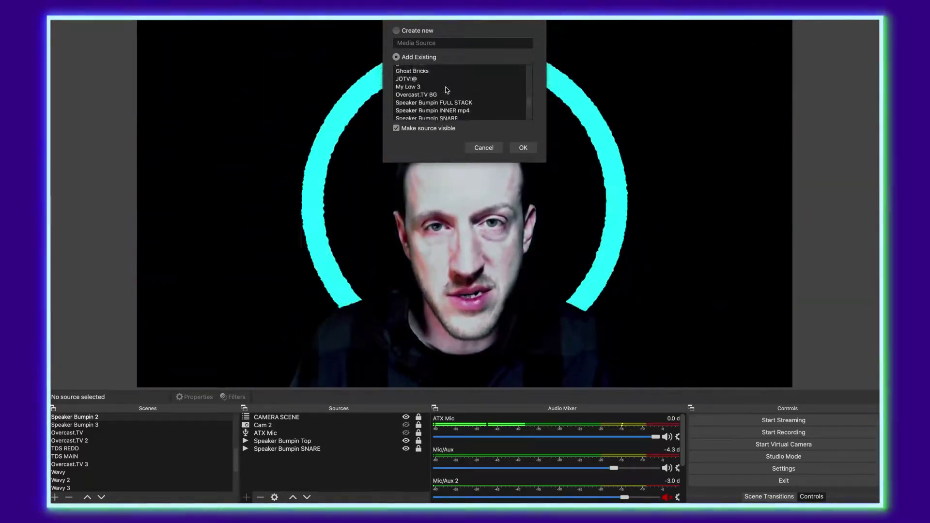
left_click(402, 87)
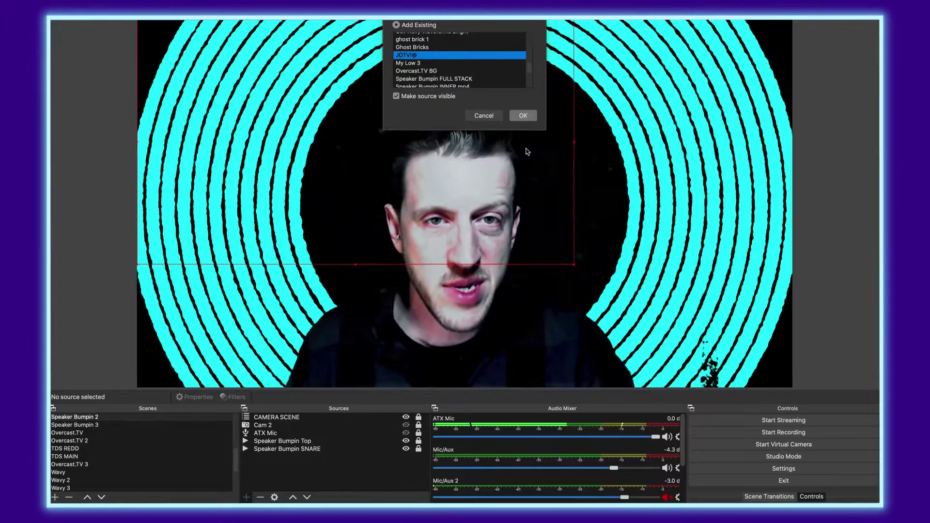
left_click(523, 148)
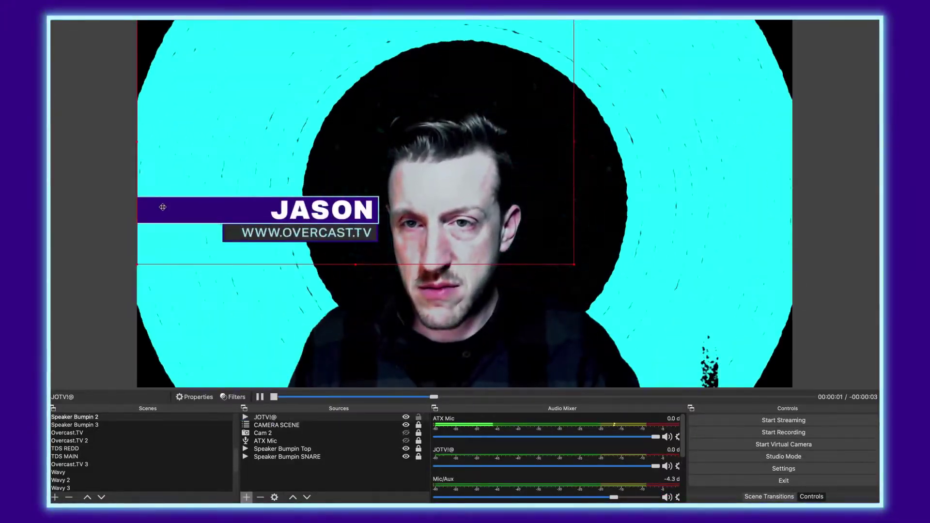
left_click_drag(162, 208, 162, 328)
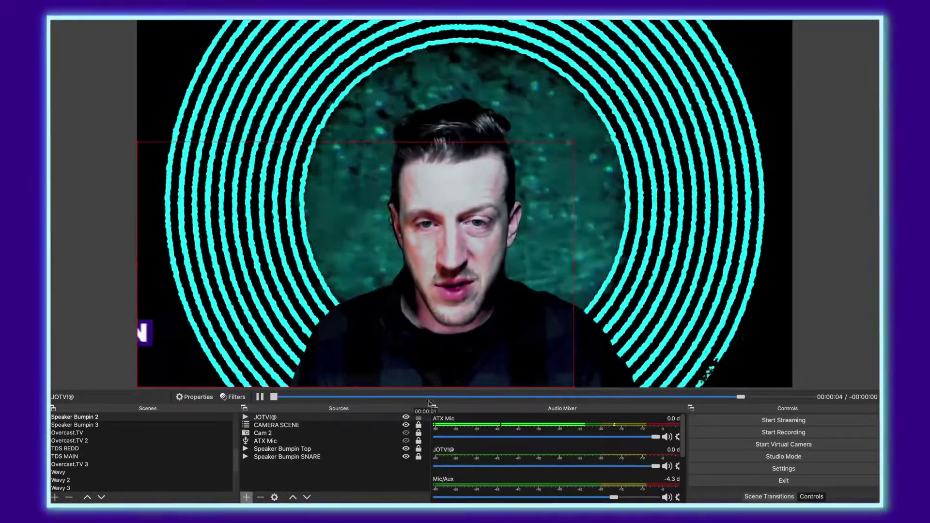
left_click(419, 418)
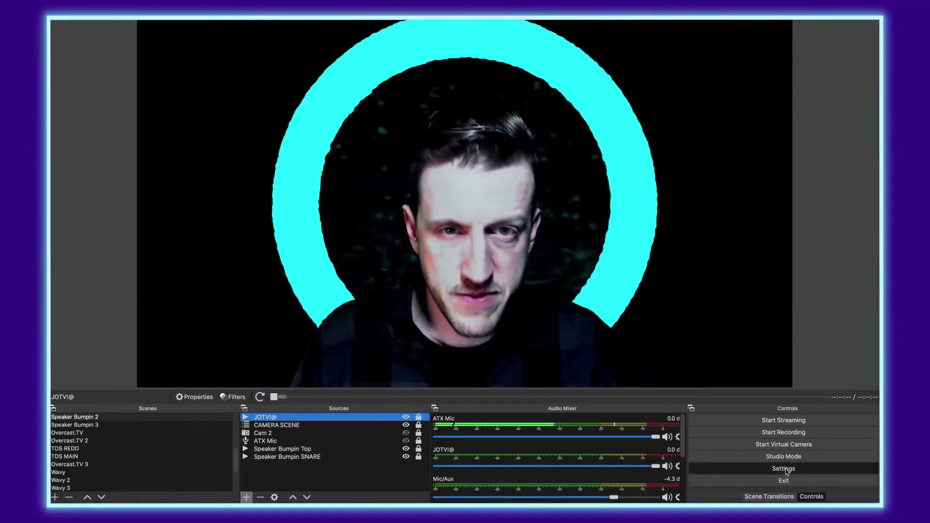
- Give Speaker Bumpin 2's Show 'JOTV!@' action a Shift-combination hotkey and save the settings
left_click(786, 469)
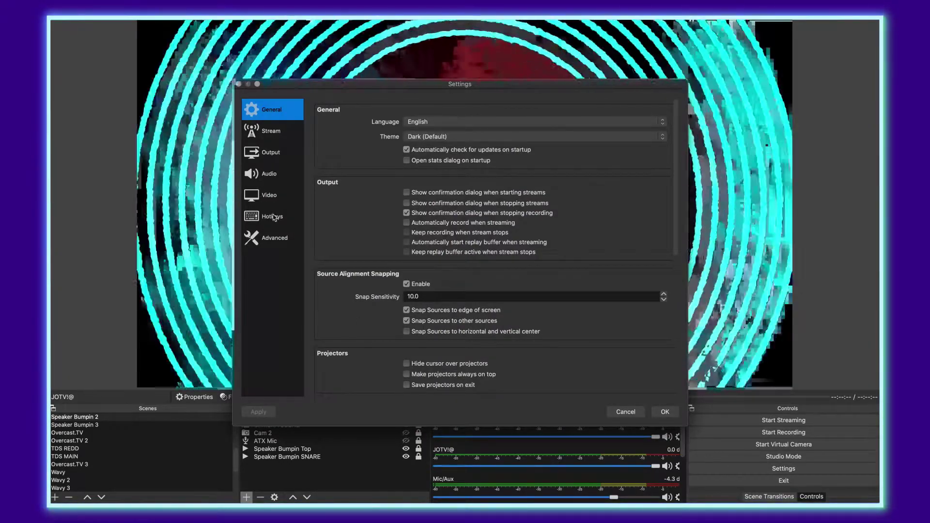
left_click(273, 217)
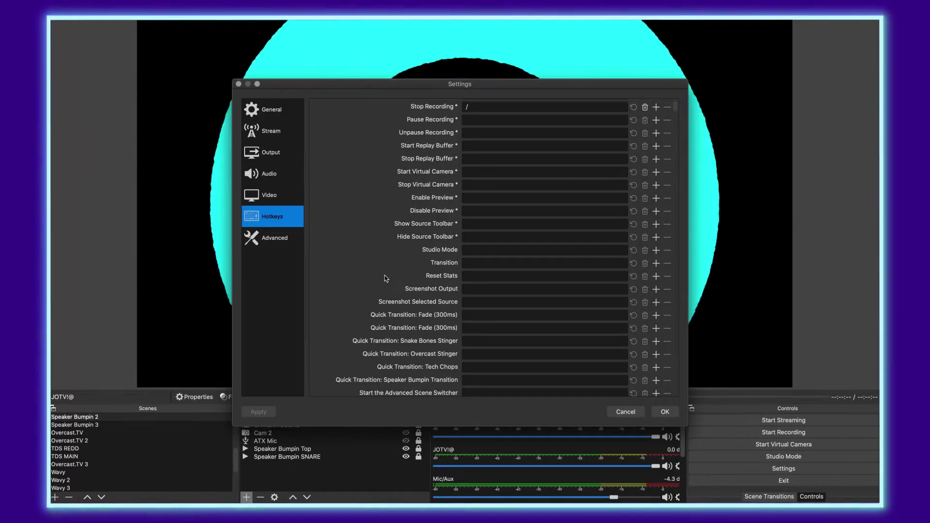
scroll(383, 281, "down", 20)
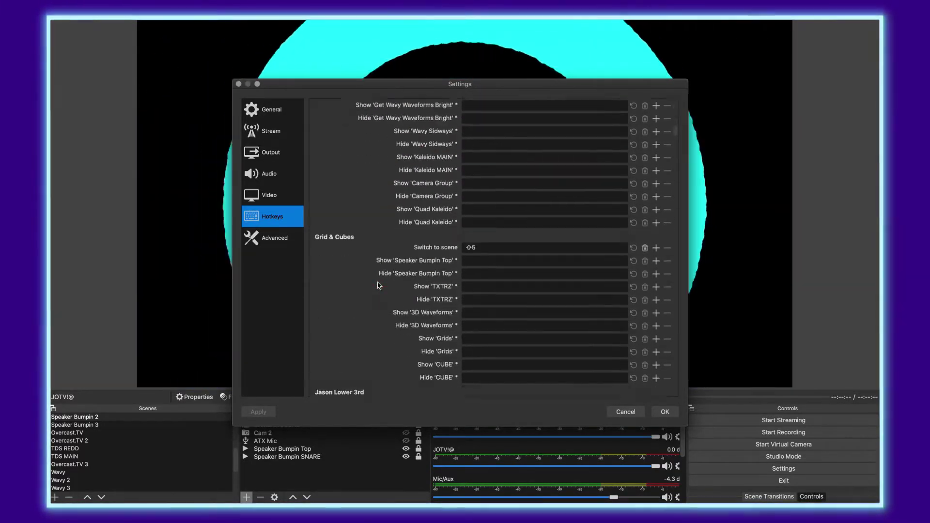
scroll(379, 285, "down", 15)
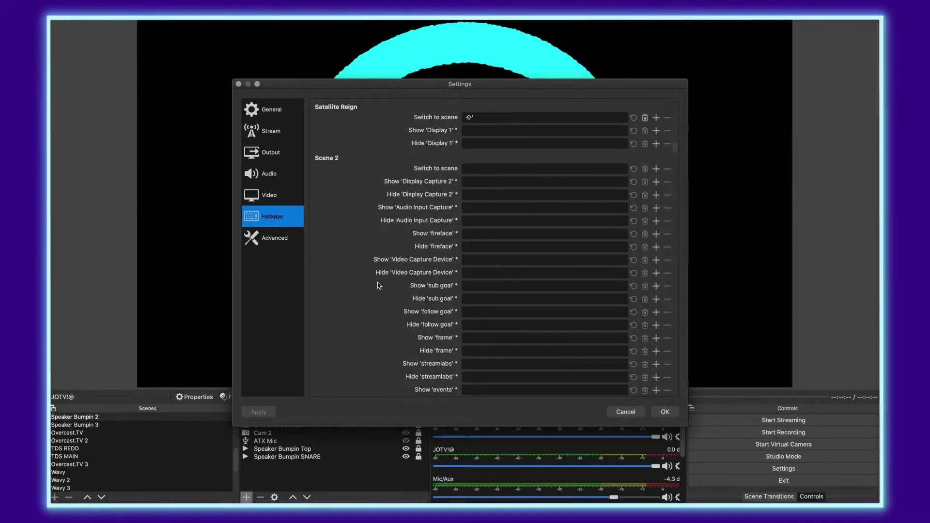
scroll(379, 286, "down", 10)
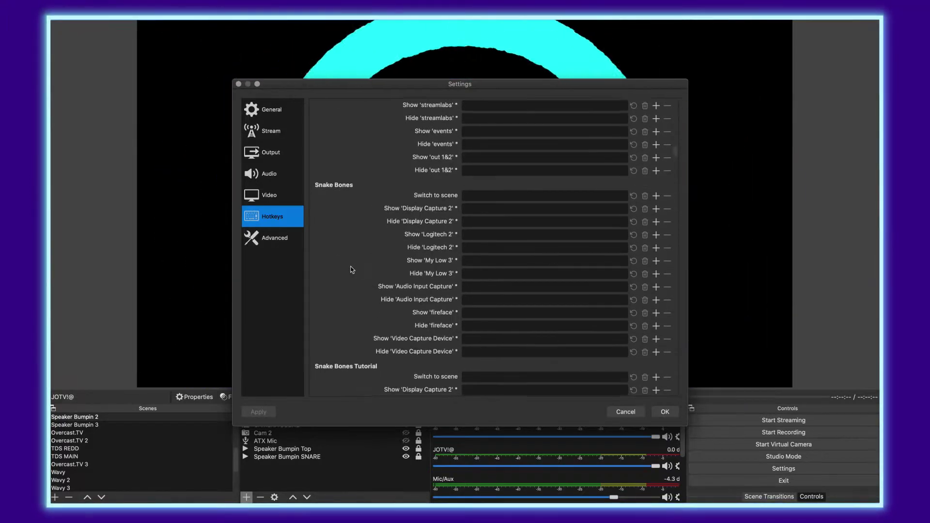
scroll(352, 270, "down", 10)
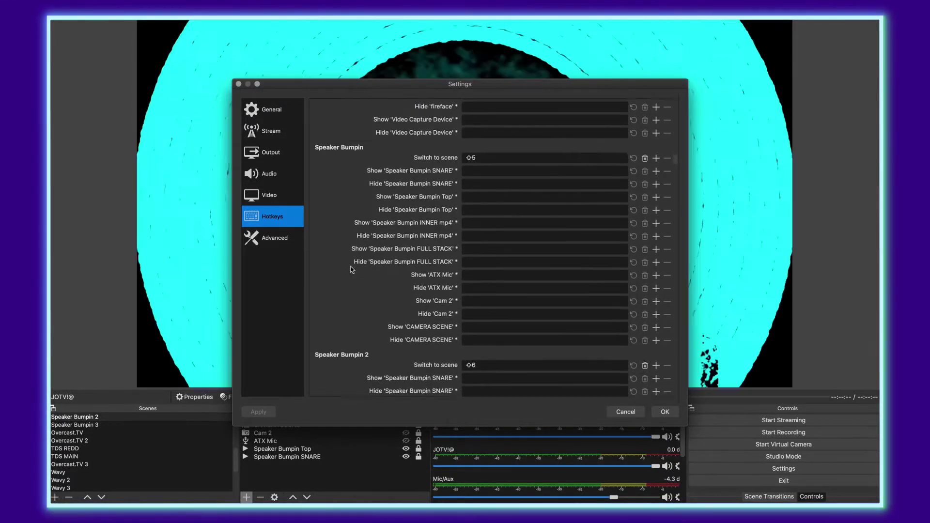
scroll(351, 270, "down", 8)
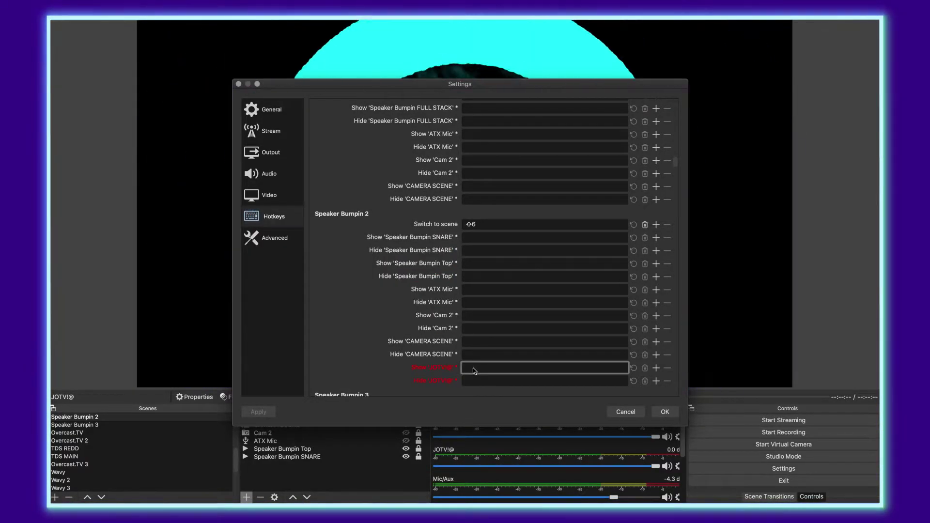
key("shift")
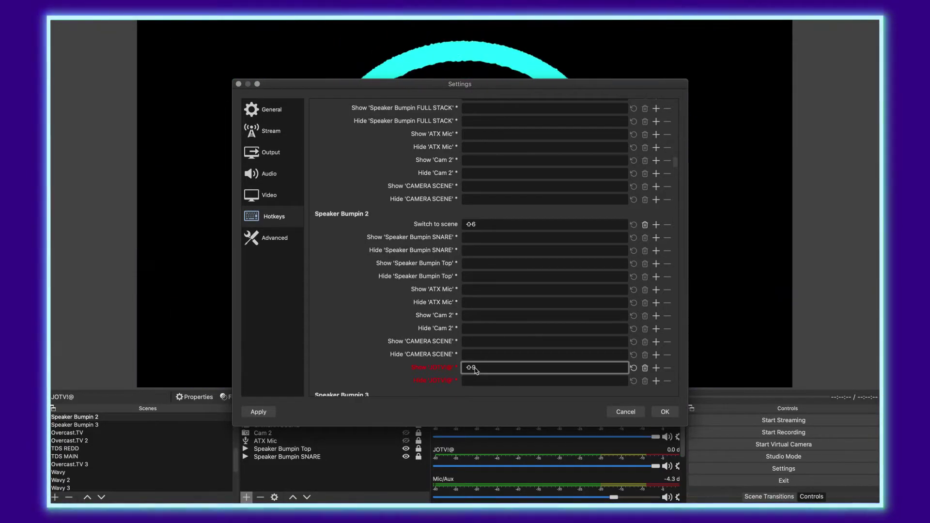
left_click(664, 412)
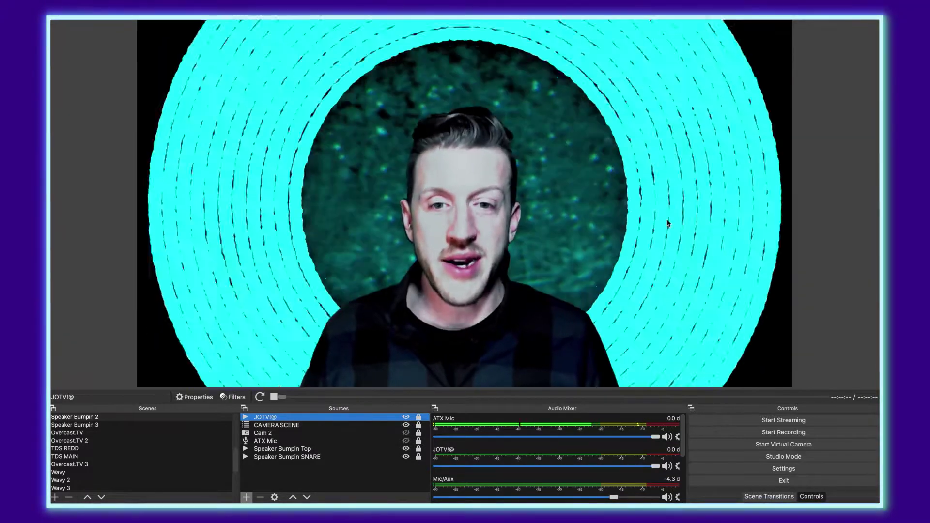
key("shift")
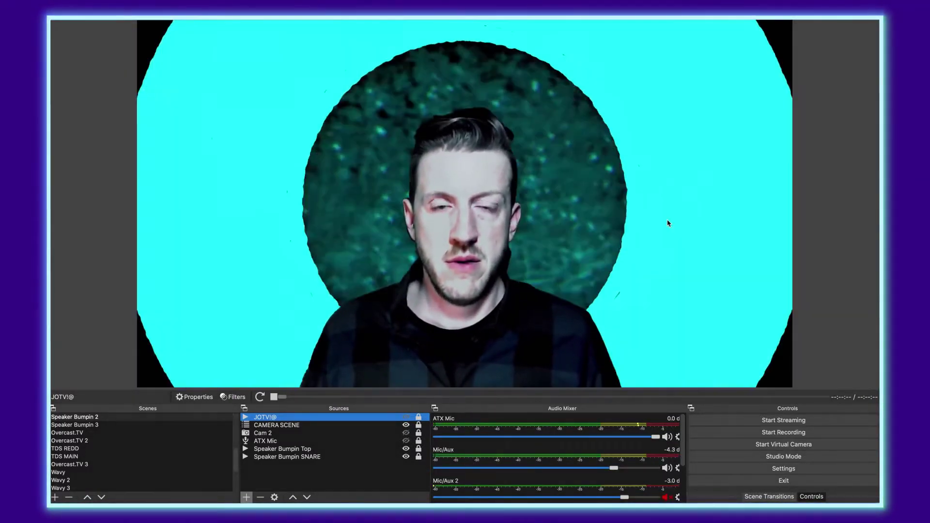
key("shift")
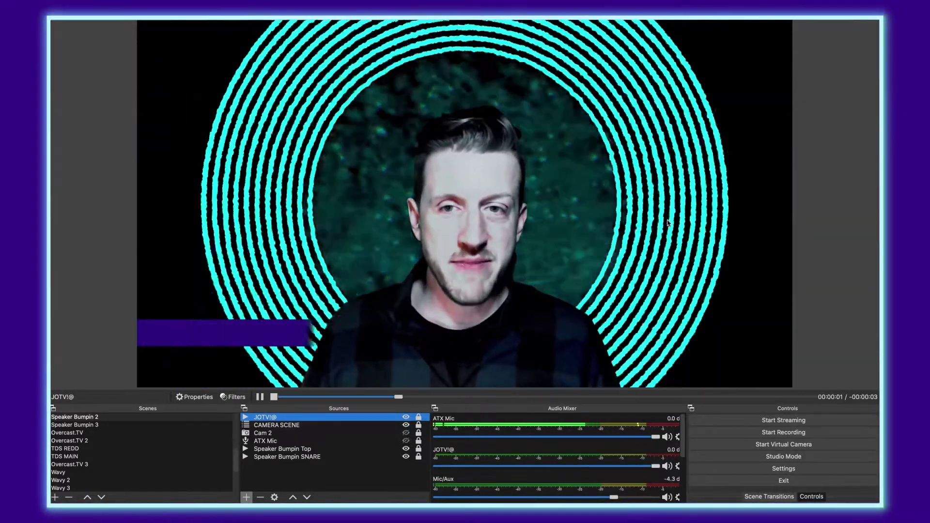